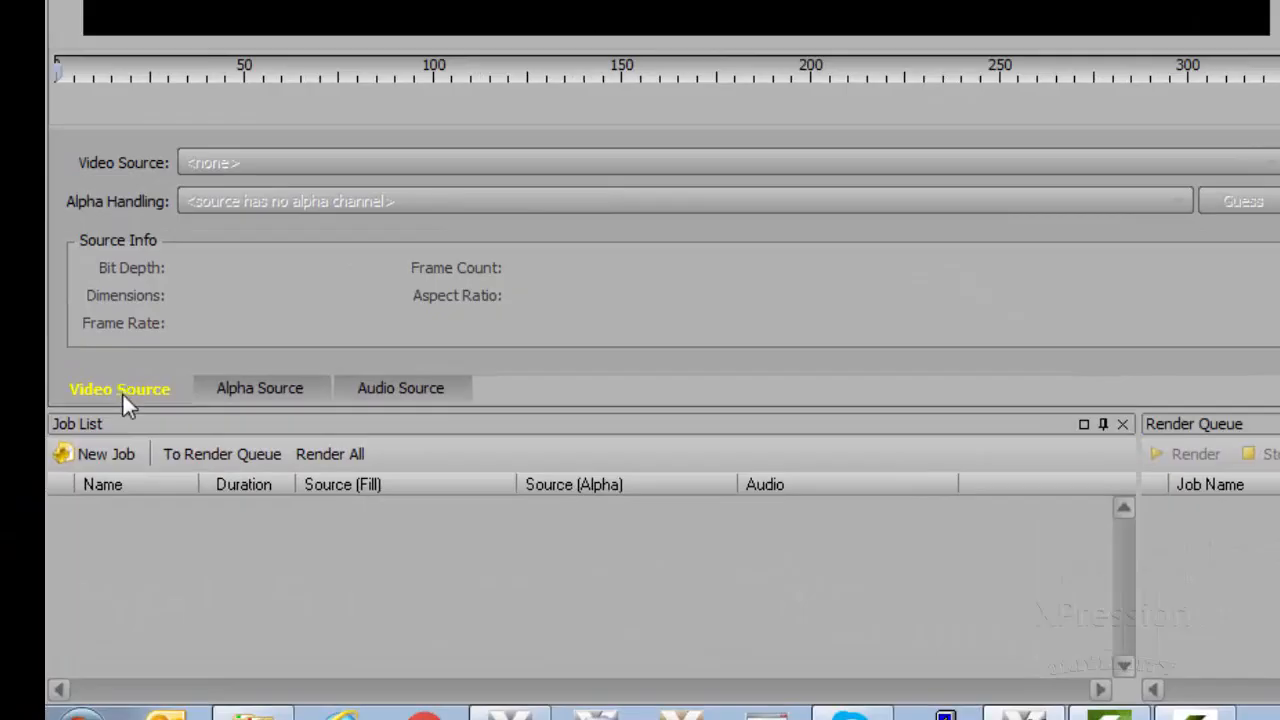
Step: Create a new job with Universal Counting Leader.mov from the Video Files folder as its video source
left_click(118, 463)
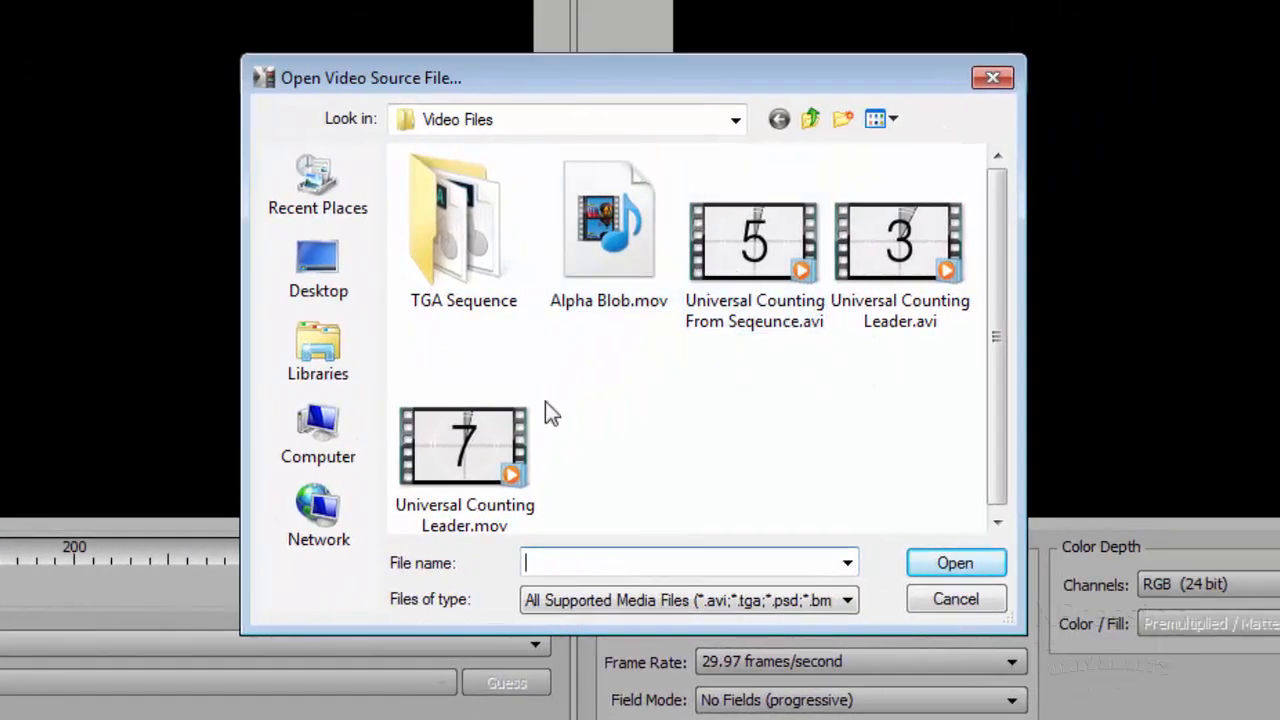
left_click(485, 442)
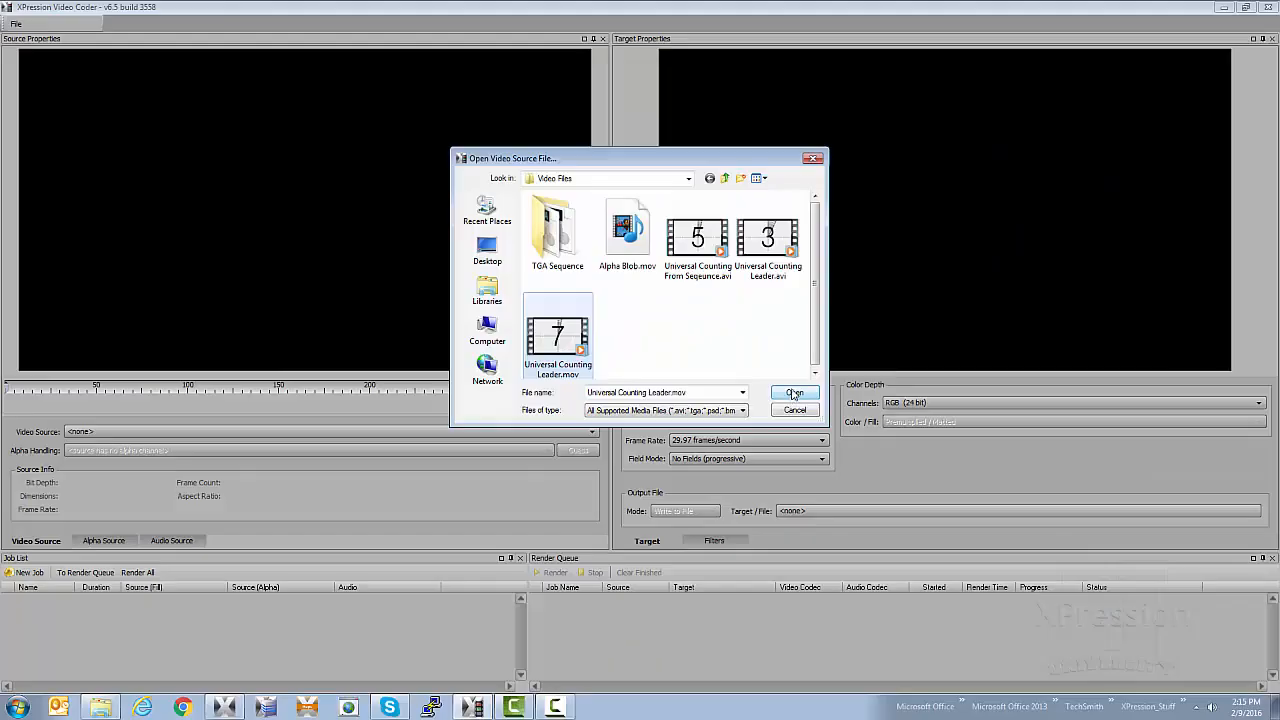
left_click(794, 392)
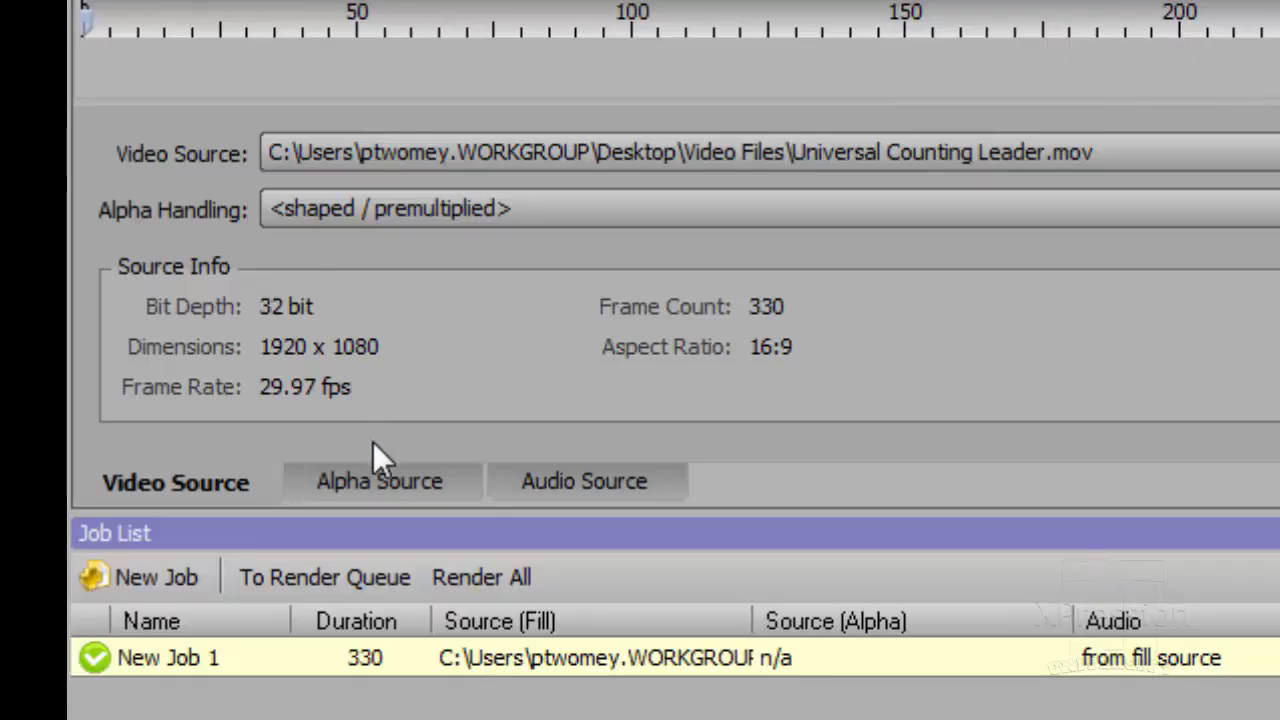
Step: Assign Alpha Blob.mov as the job's alpha source and use its Alpha channel
left_click(382, 481)
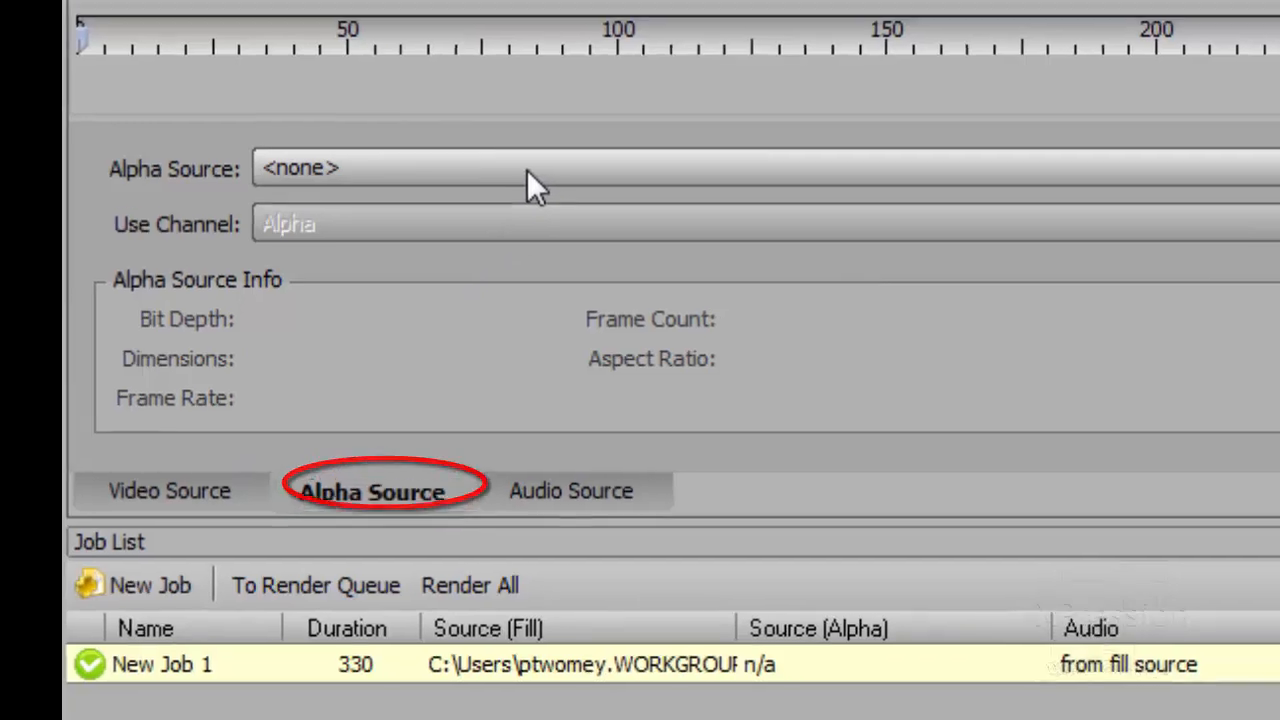
left_click(535, 158)
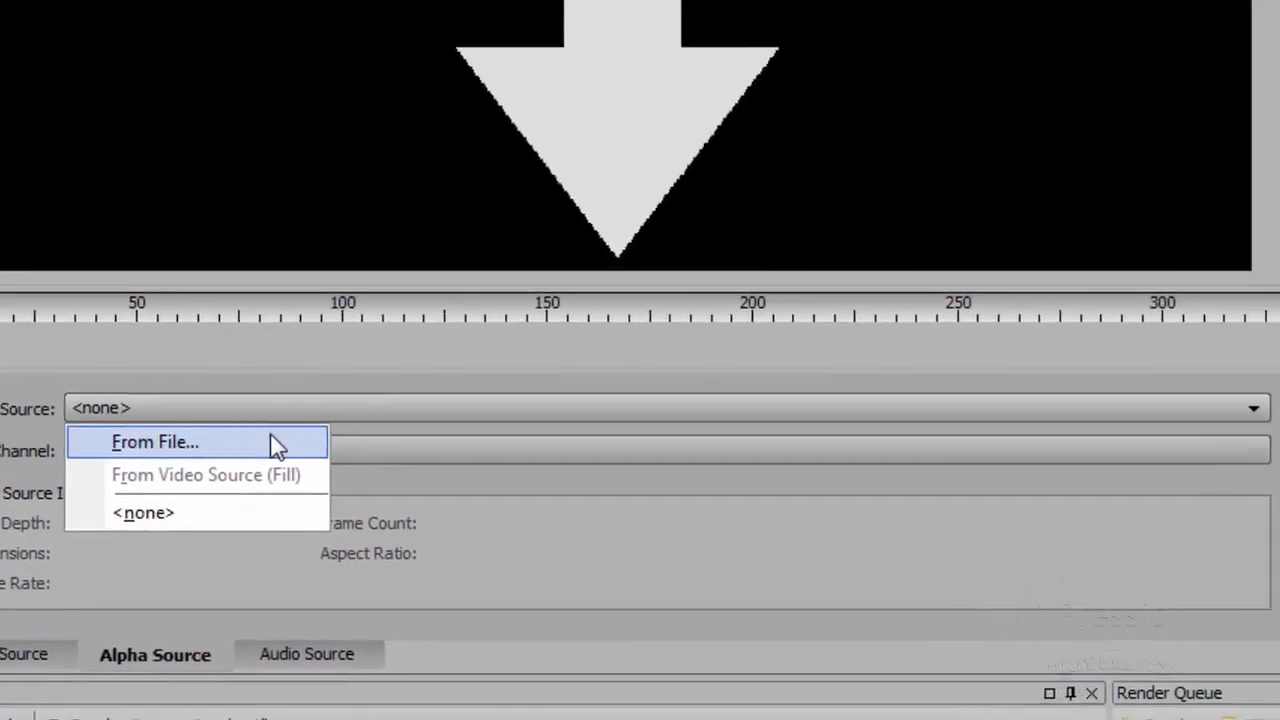
left_click(357, 418)
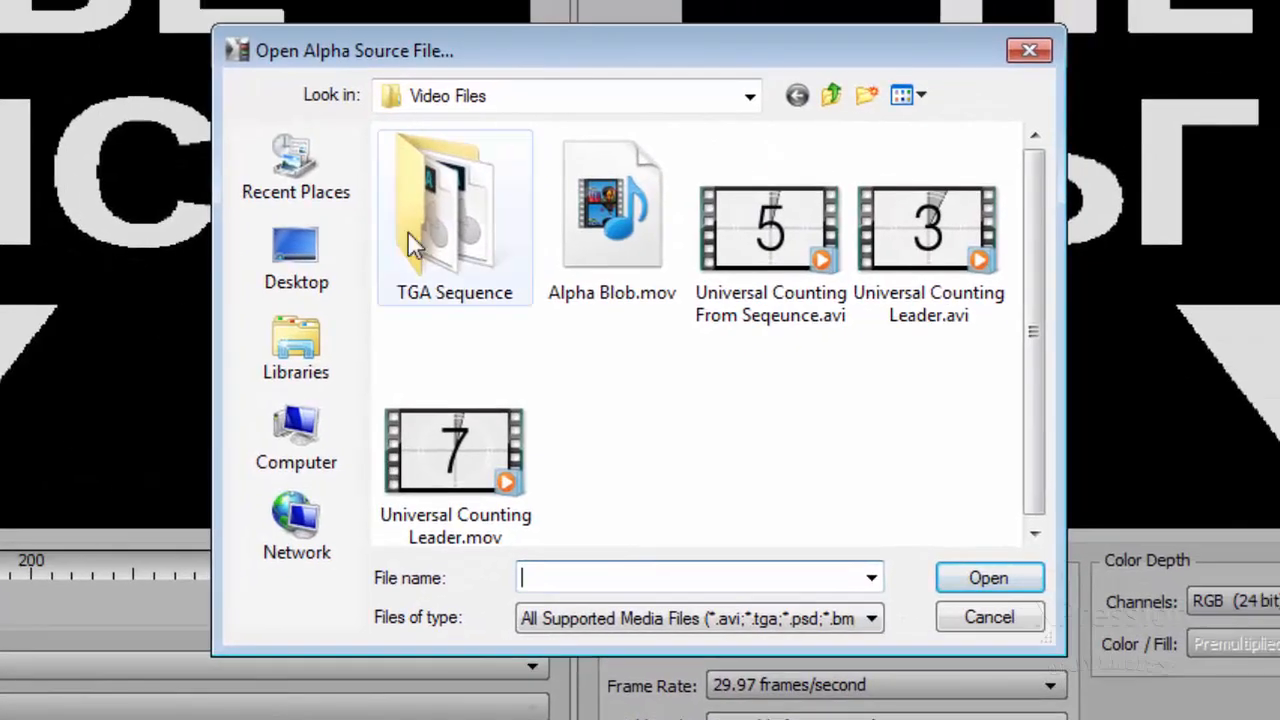
left_click(600, 232)
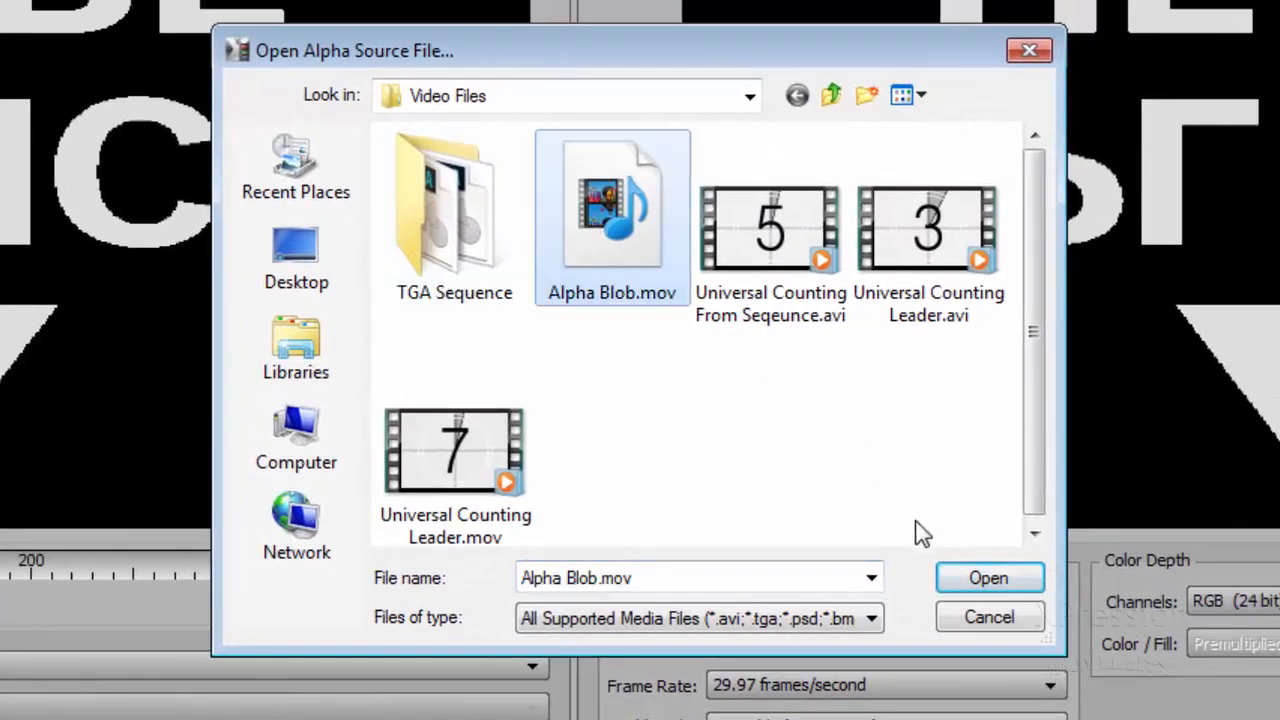
left_click(988, 578)
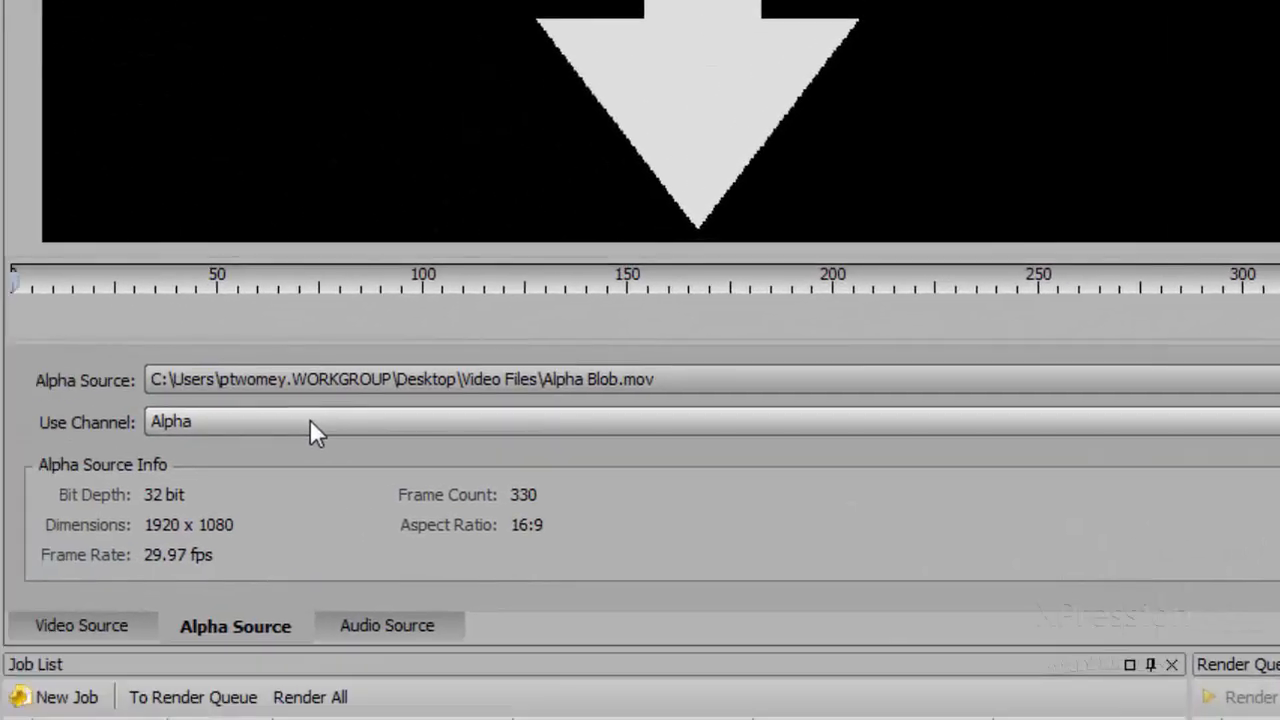
left_click(256, 421)
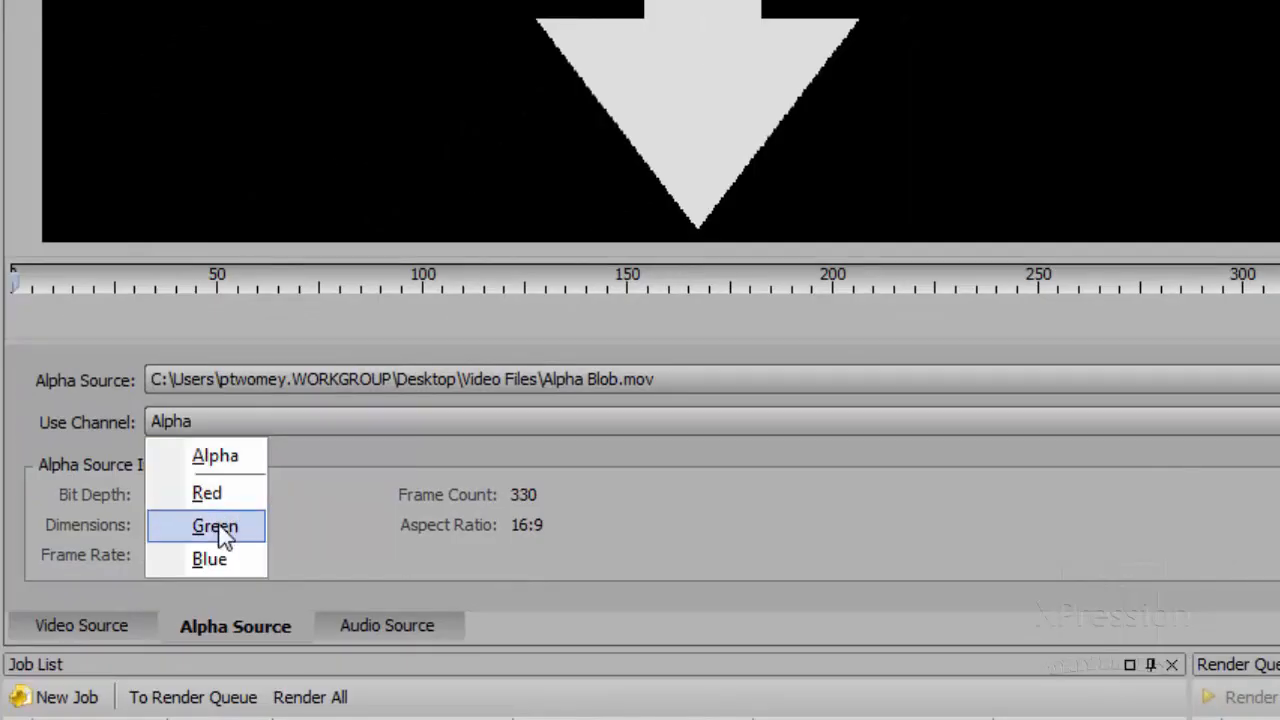
left_click(233, 457)
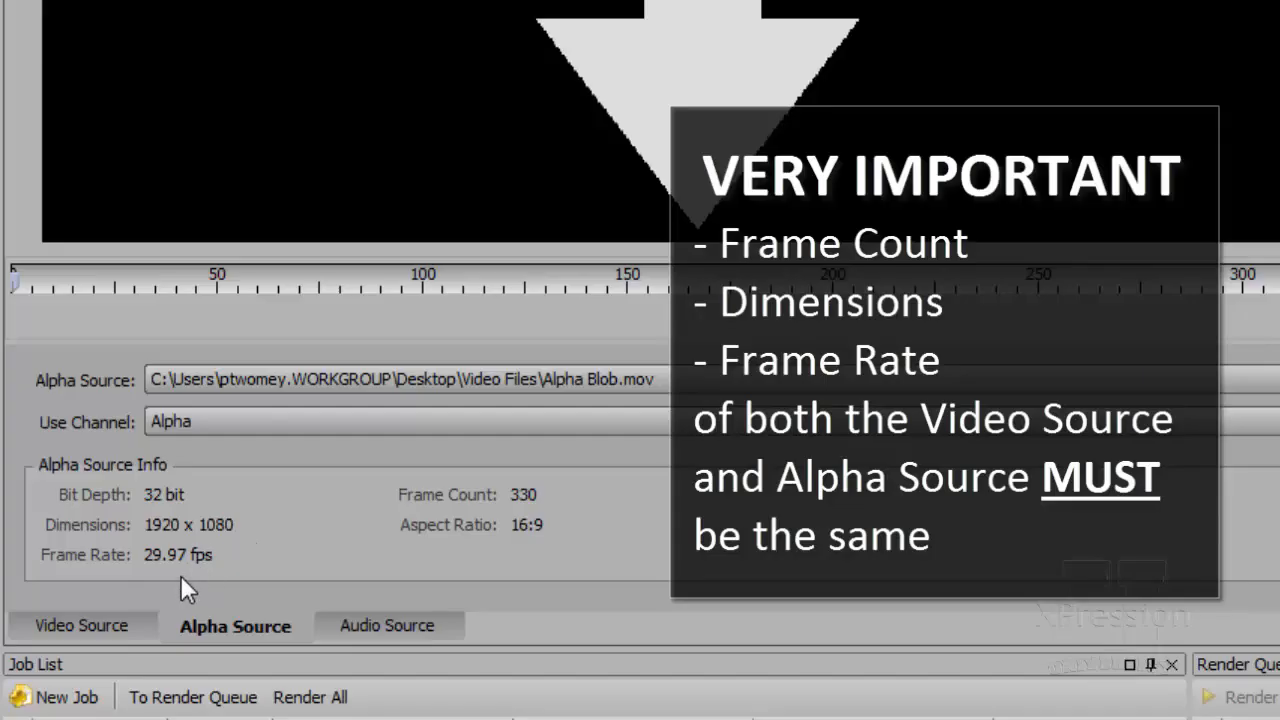
Step: Compare the frame count, dimensions and frame rate of the video source with those of the alpha source
left_click(113, 626)
left_click(187, 625)
left_click(100, 625)
left_click(207, 625)
left_click(95, 625)
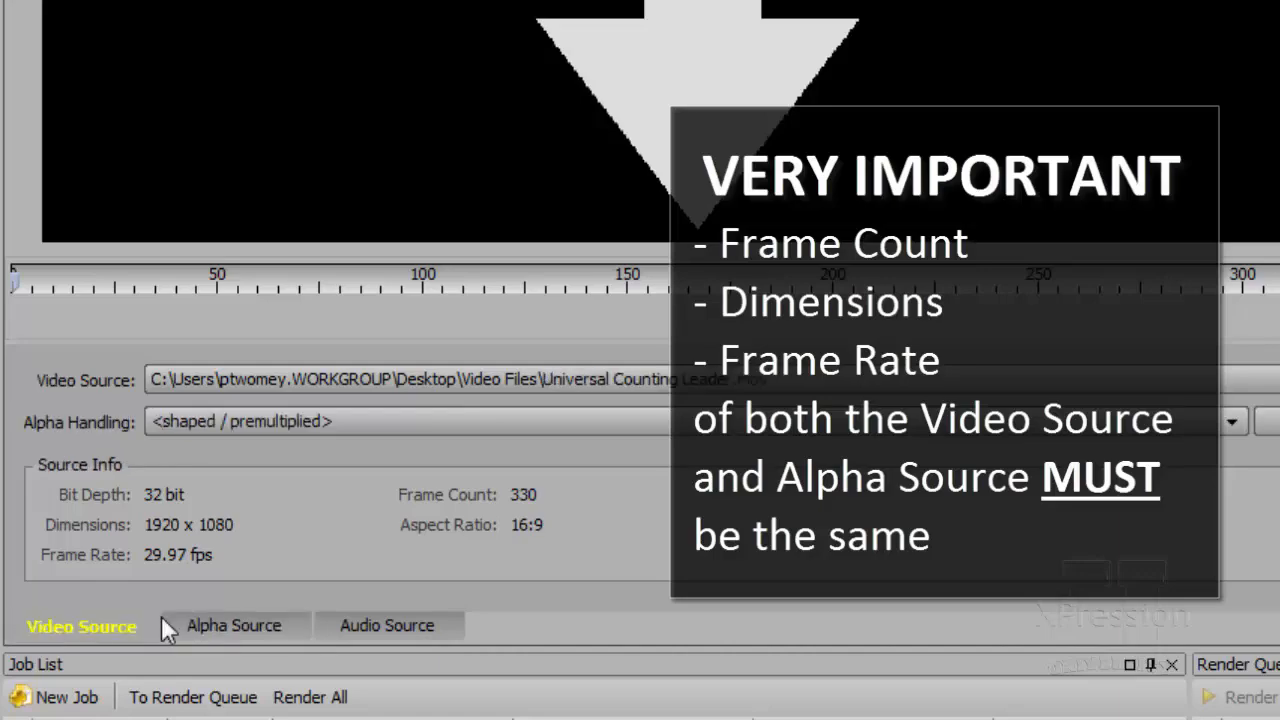
left_click(190, 626)
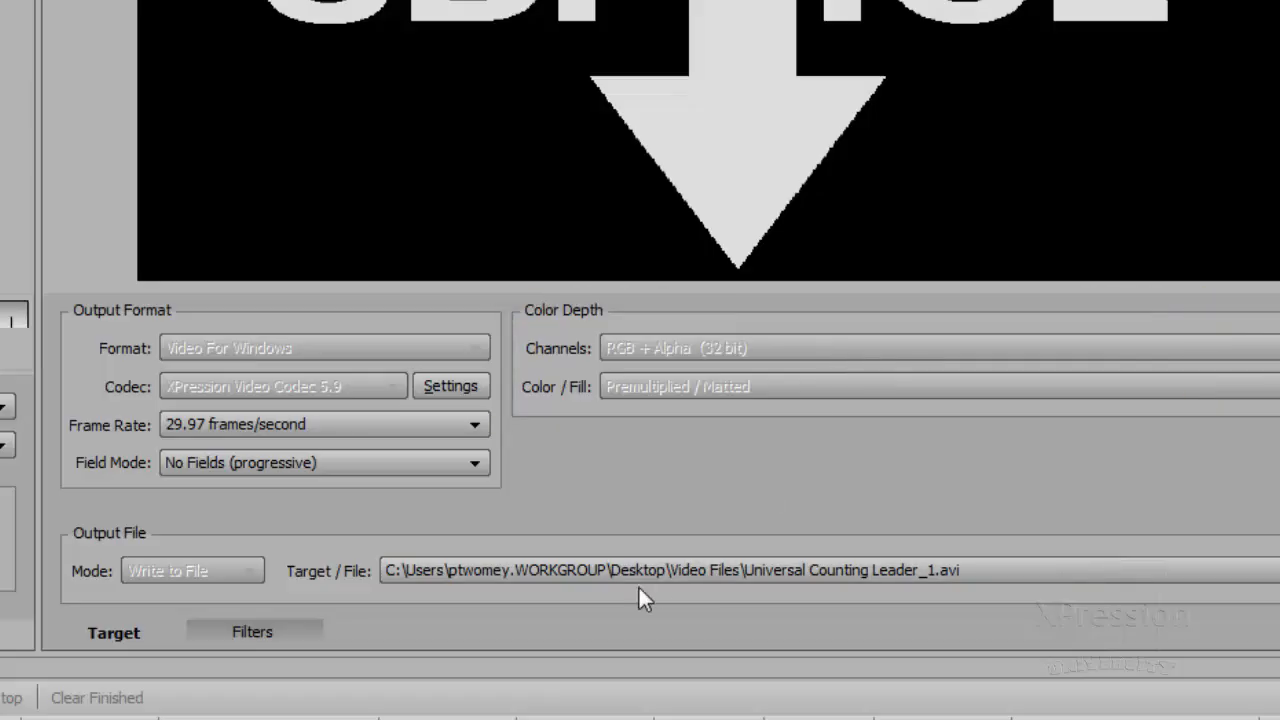
Step: Set the job's target file to an AVI named "Alpha test" in the Video Files folder
left_click(555, 570)
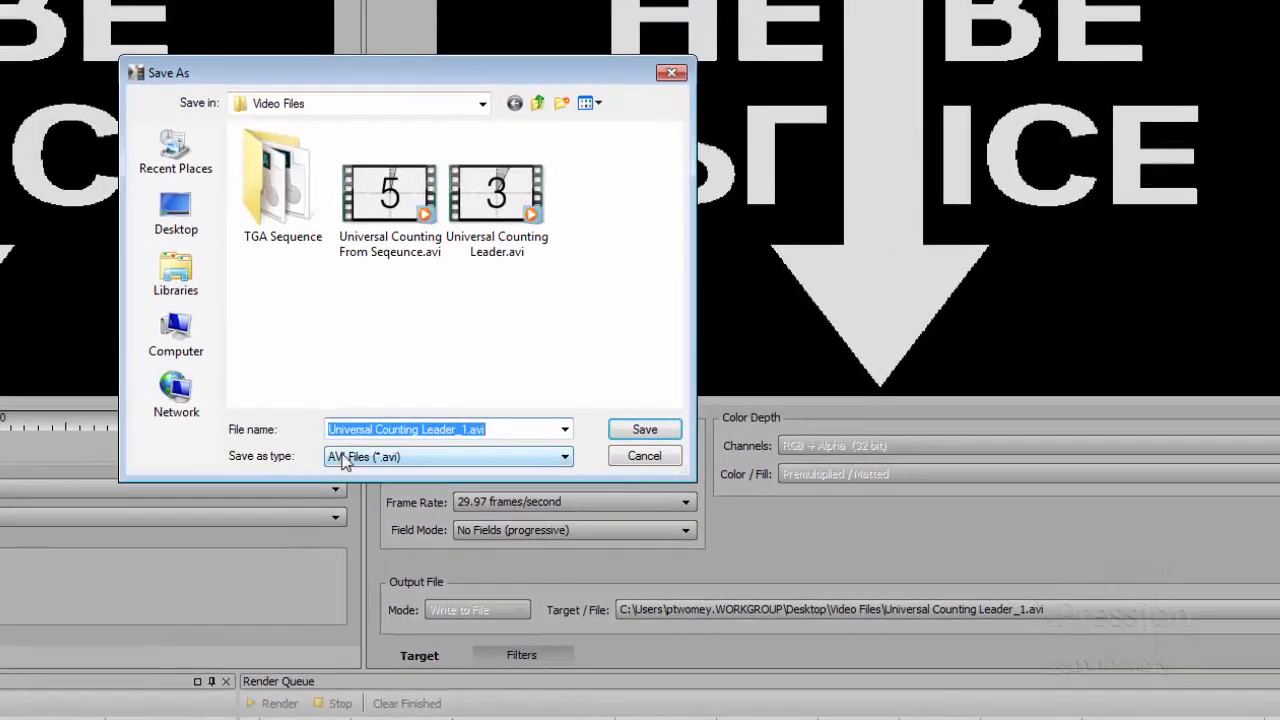
type("Alpha test")
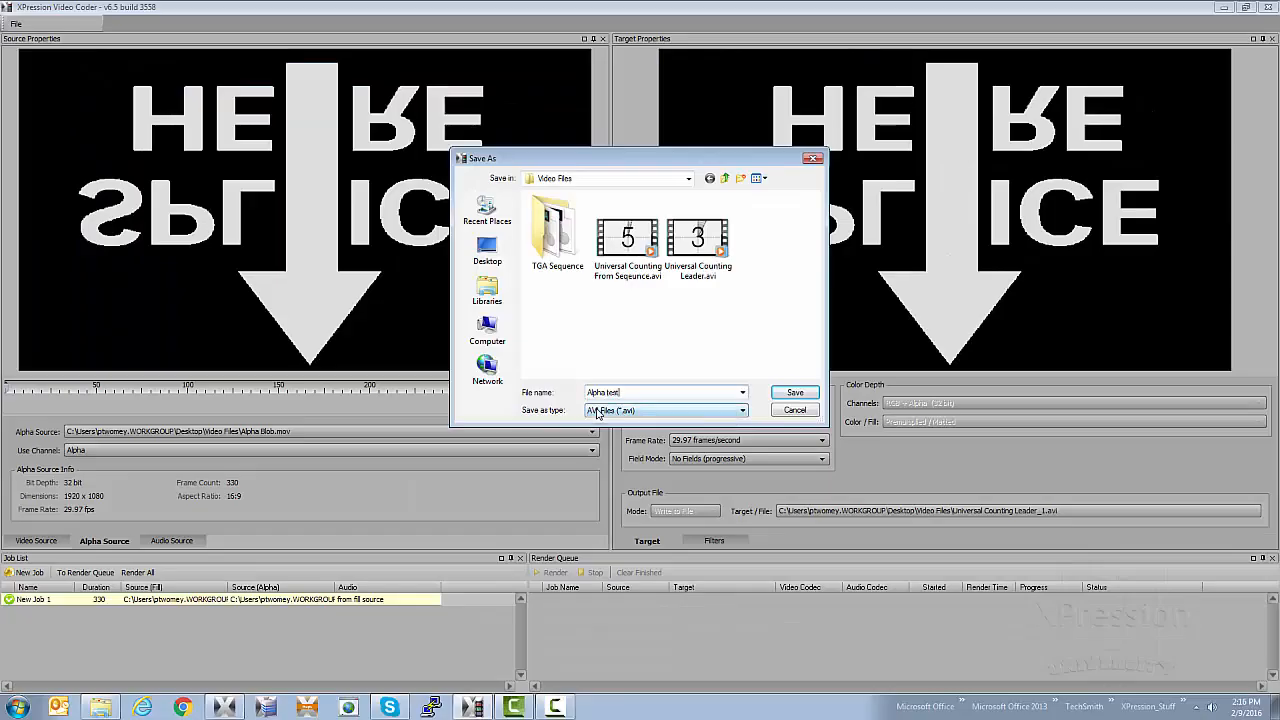
key("Return")
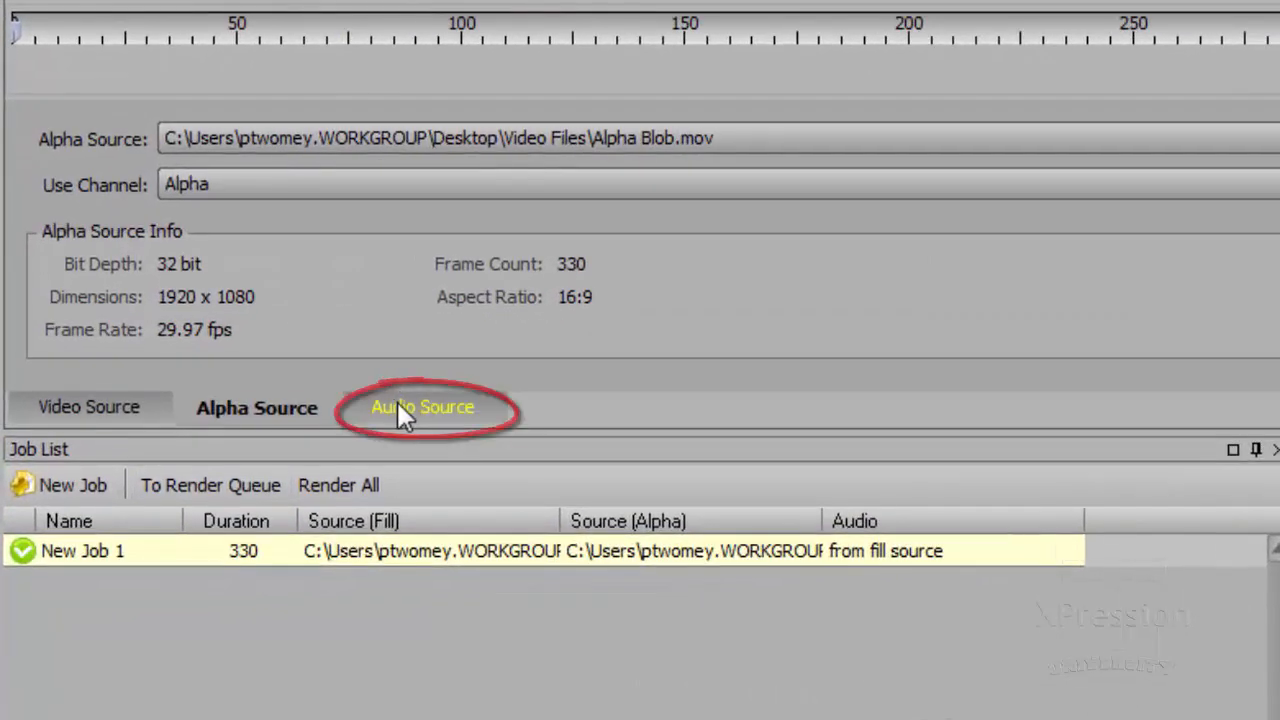
Step: Check the job's audio source and its channels, bits per sample and sample rate, and return to the video source settings
left_click(397, 402)
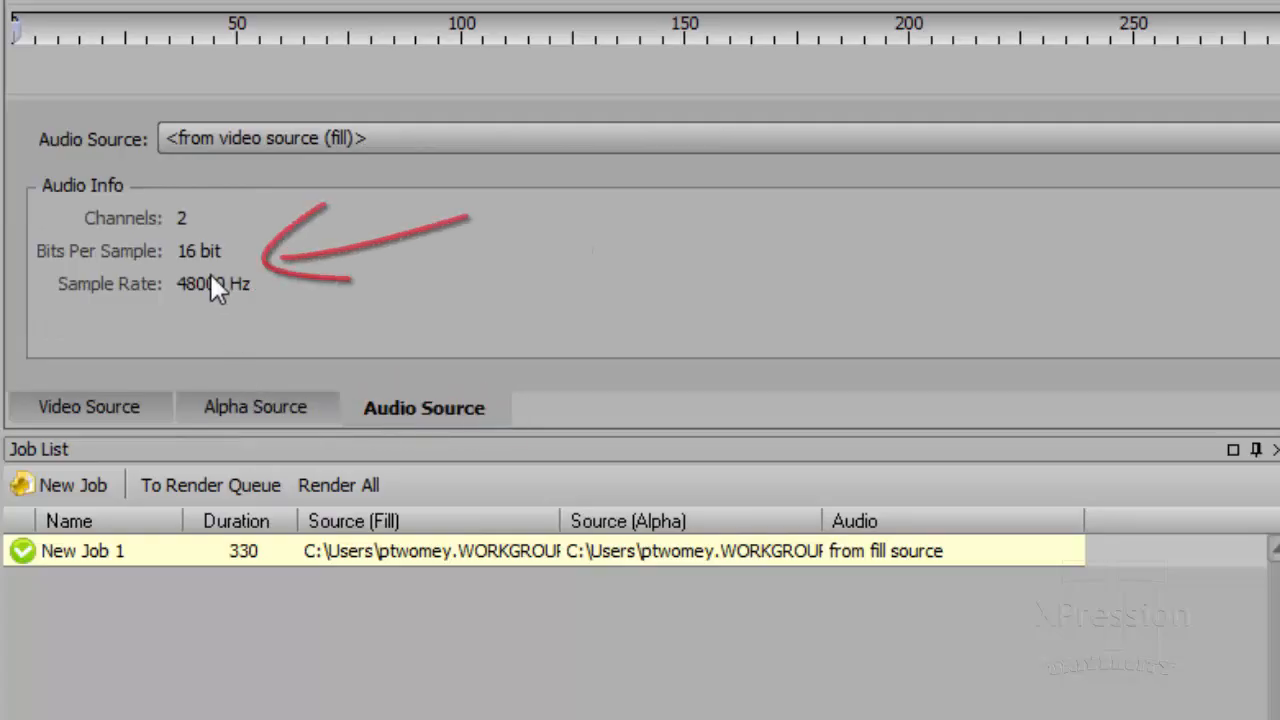
left_click(137, 417)
left_click(201, 403)
left_click(140, 400)
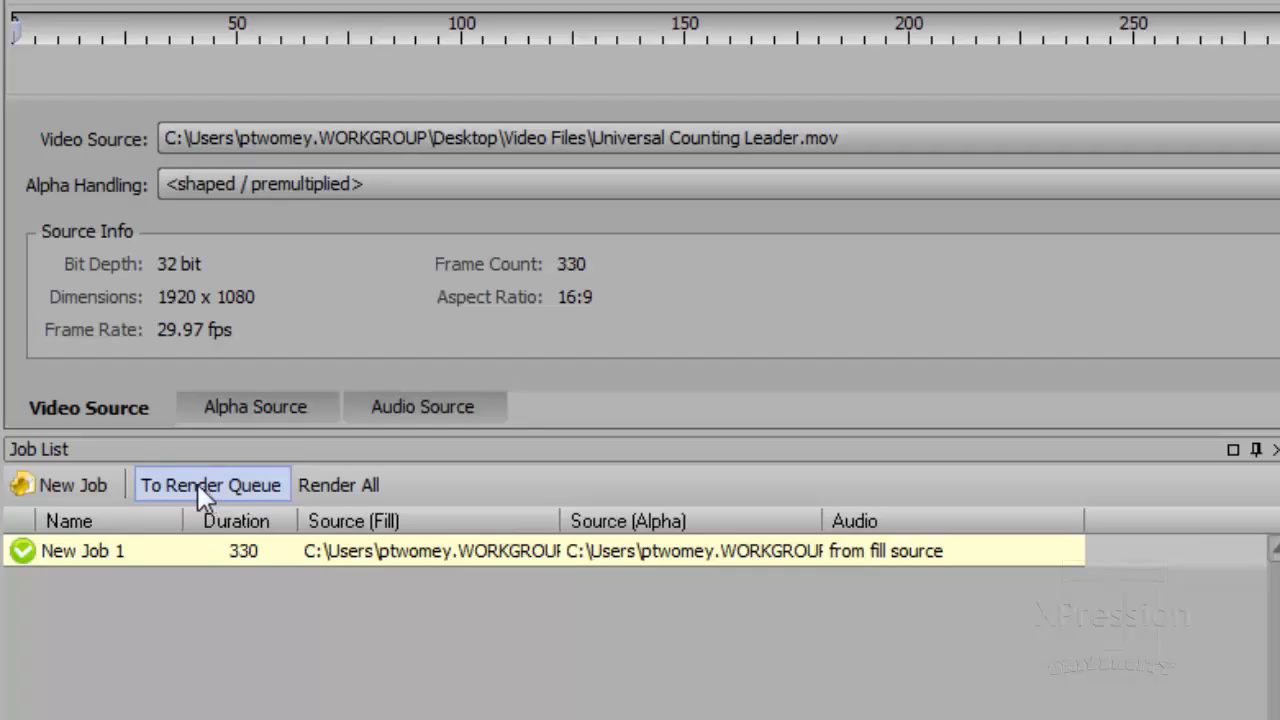
Step: Send New Job 1 to the render queue and render it
left_click(161, 553)
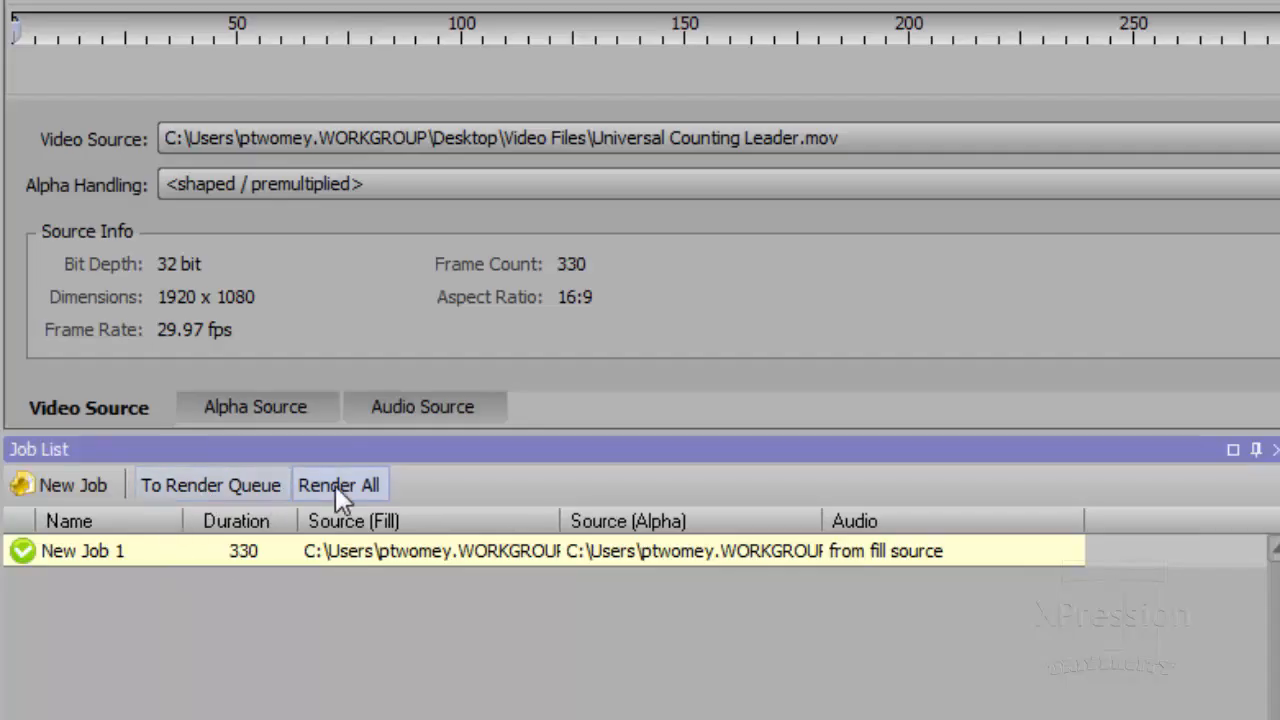
left_click(180, 487)
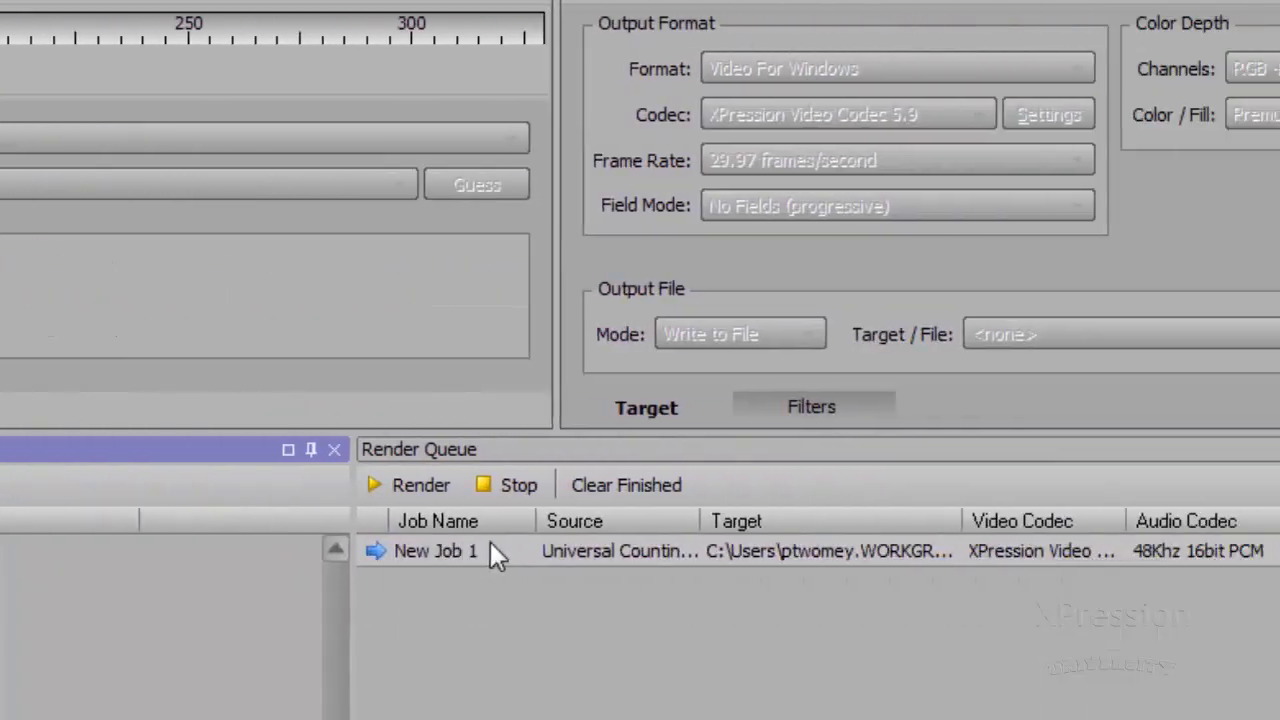
left_click(156, 548)
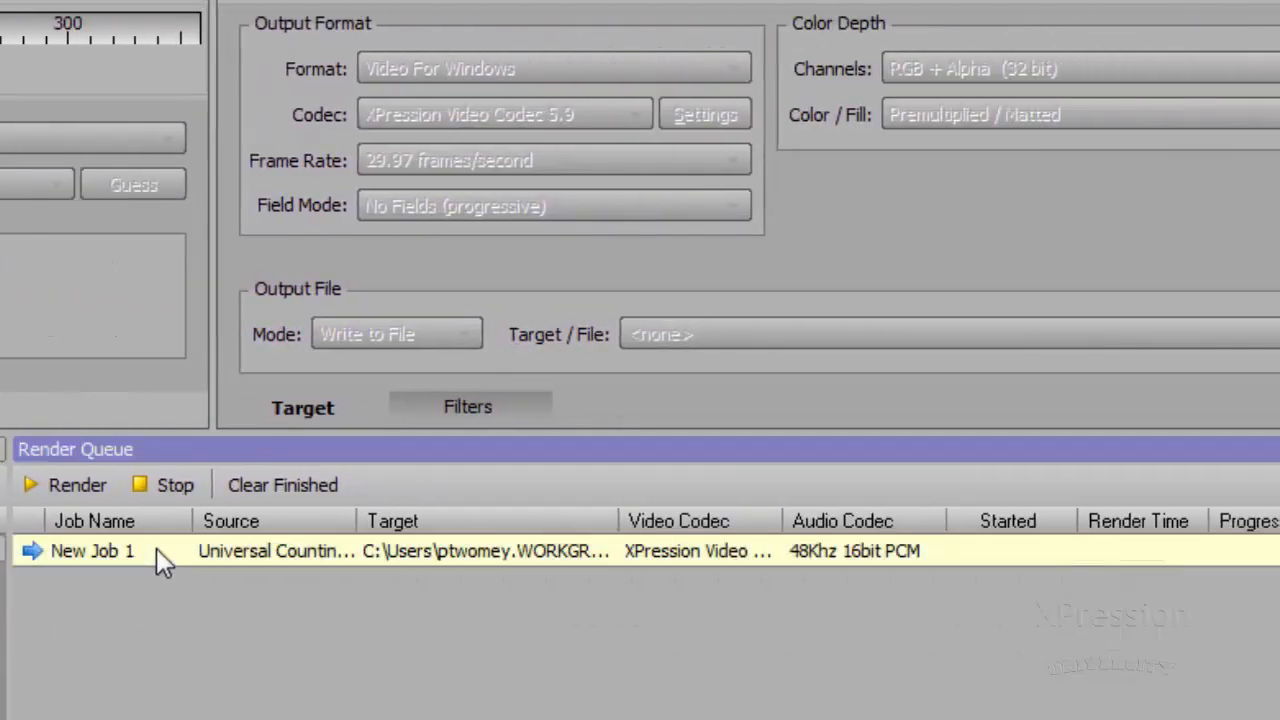
left_click(78, 487)
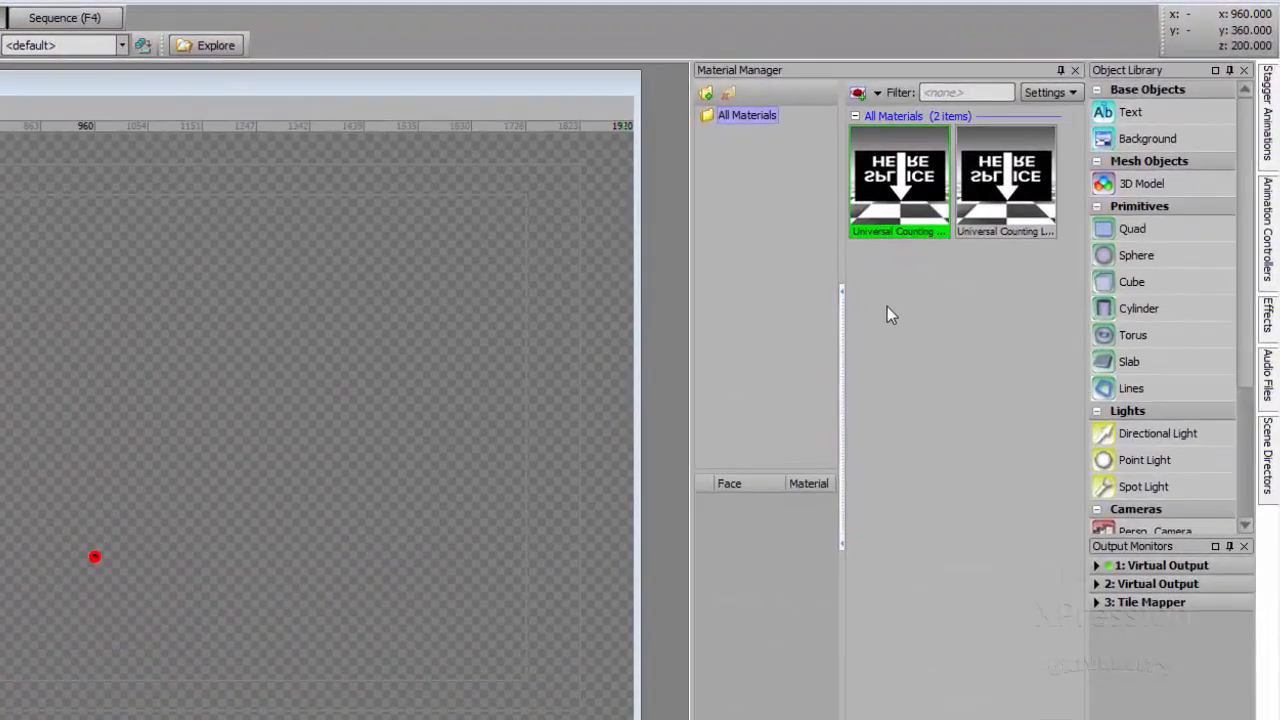
Step: In XPression, create a new video material from Alpha test.avi in the desktop's Video Files folder
right_click(1025, 215)
mouse_move(908, 346)
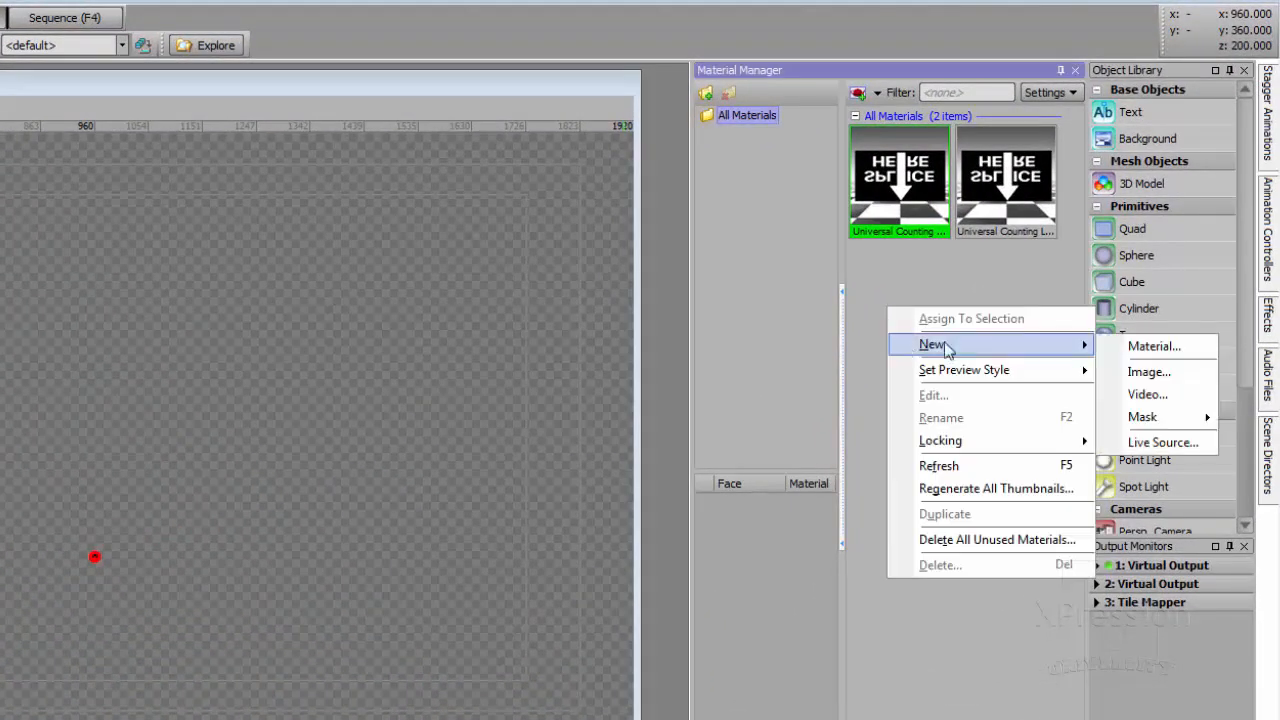
left_click(1137, 396)
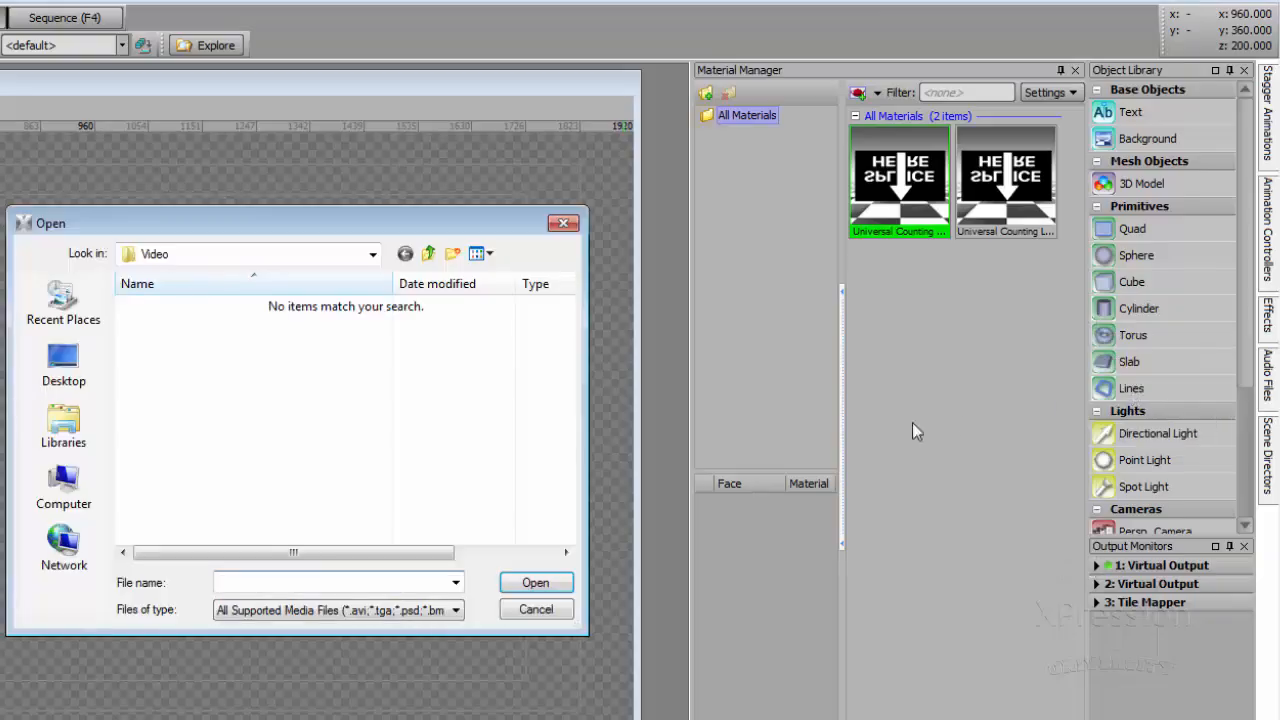
left_click(72, 368)
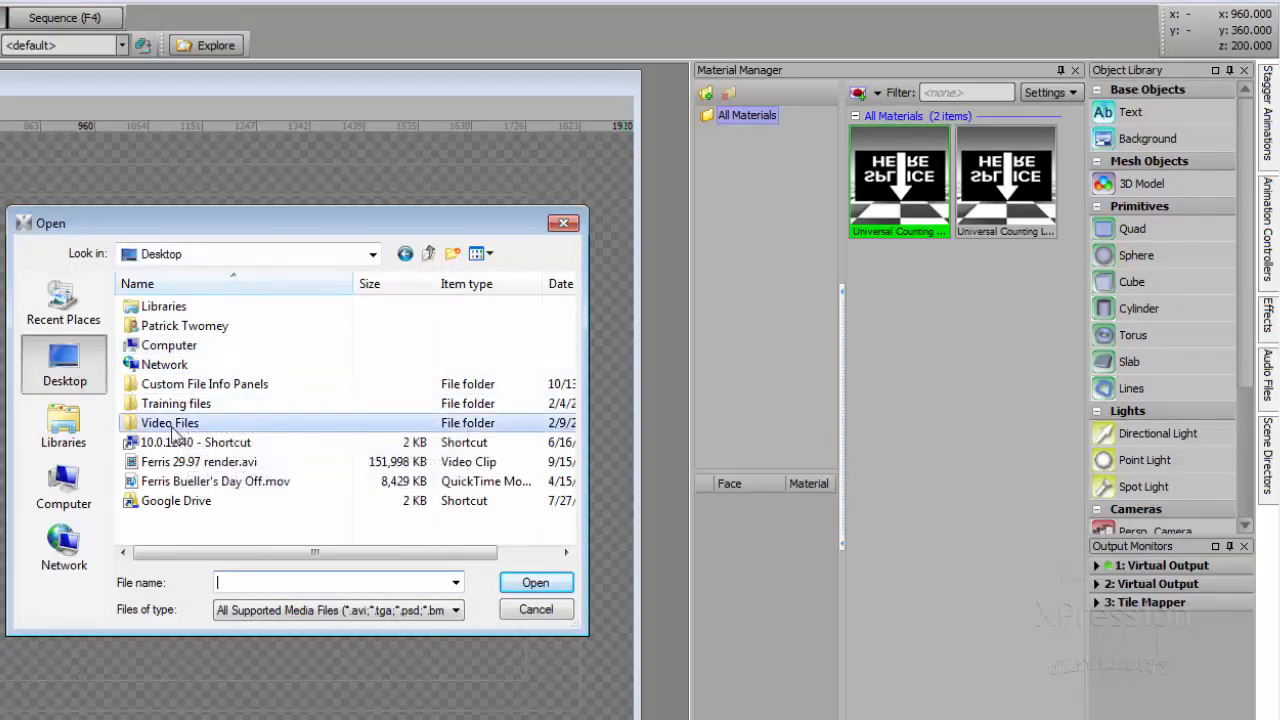
double_click(180, 420)
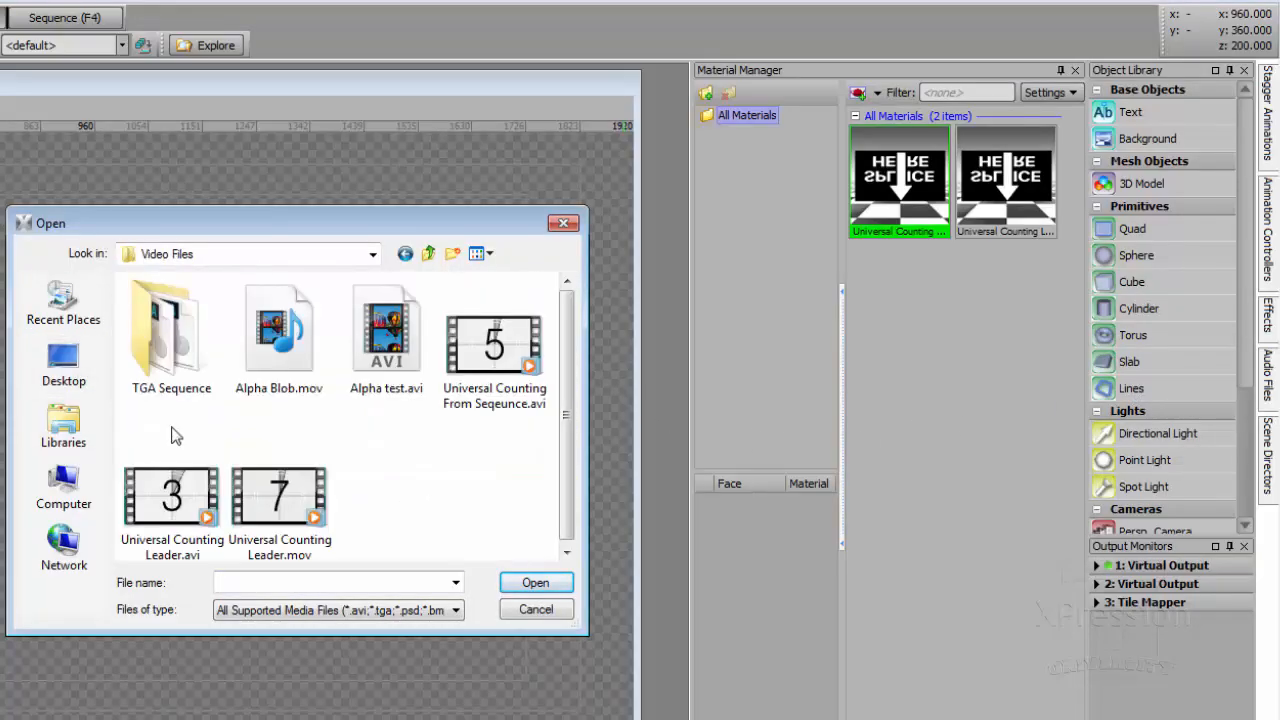
double_click(379, 367)
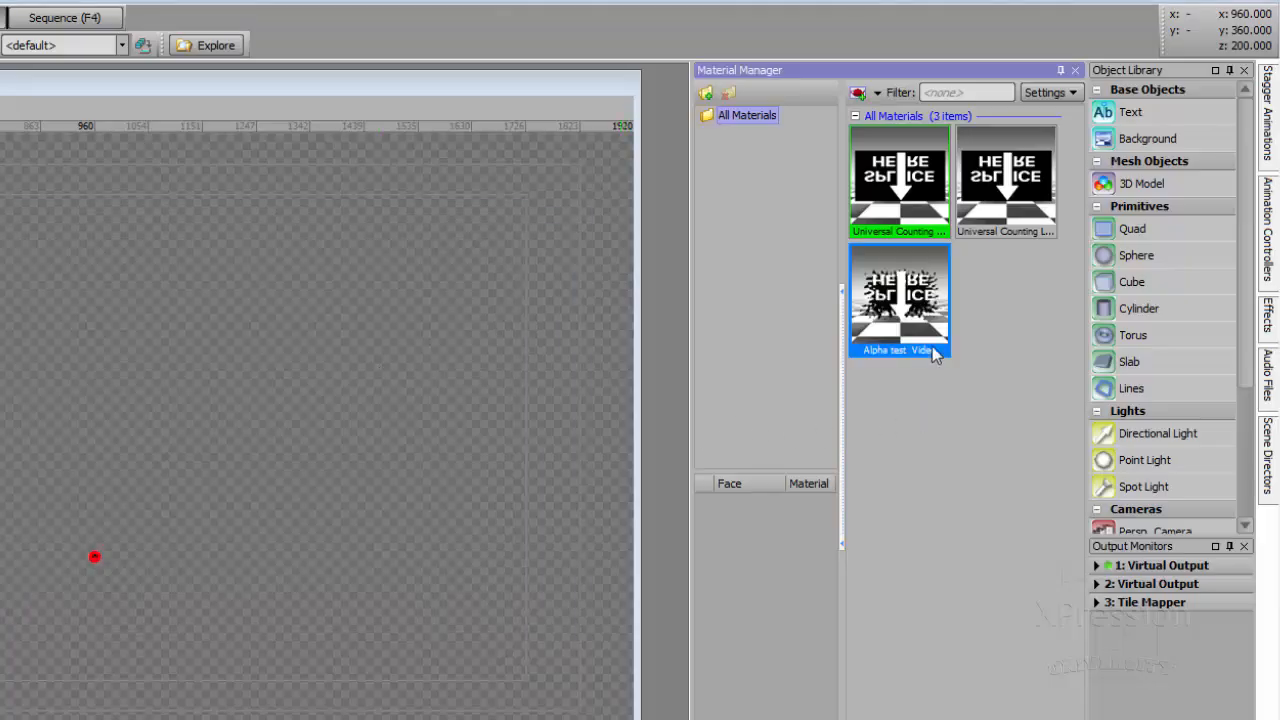
Step: Add a quad to the scene and apply the Alpha test video material to it
double_click(1132, 232)
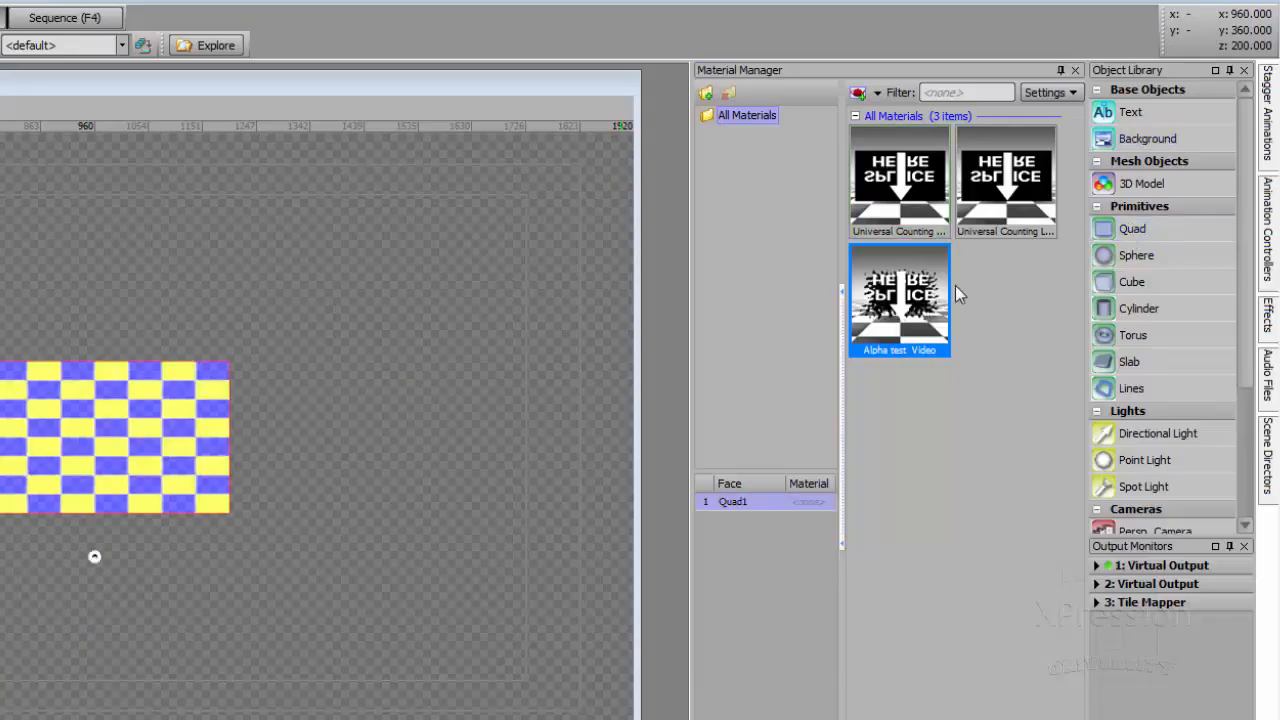
double_click(897, 298)
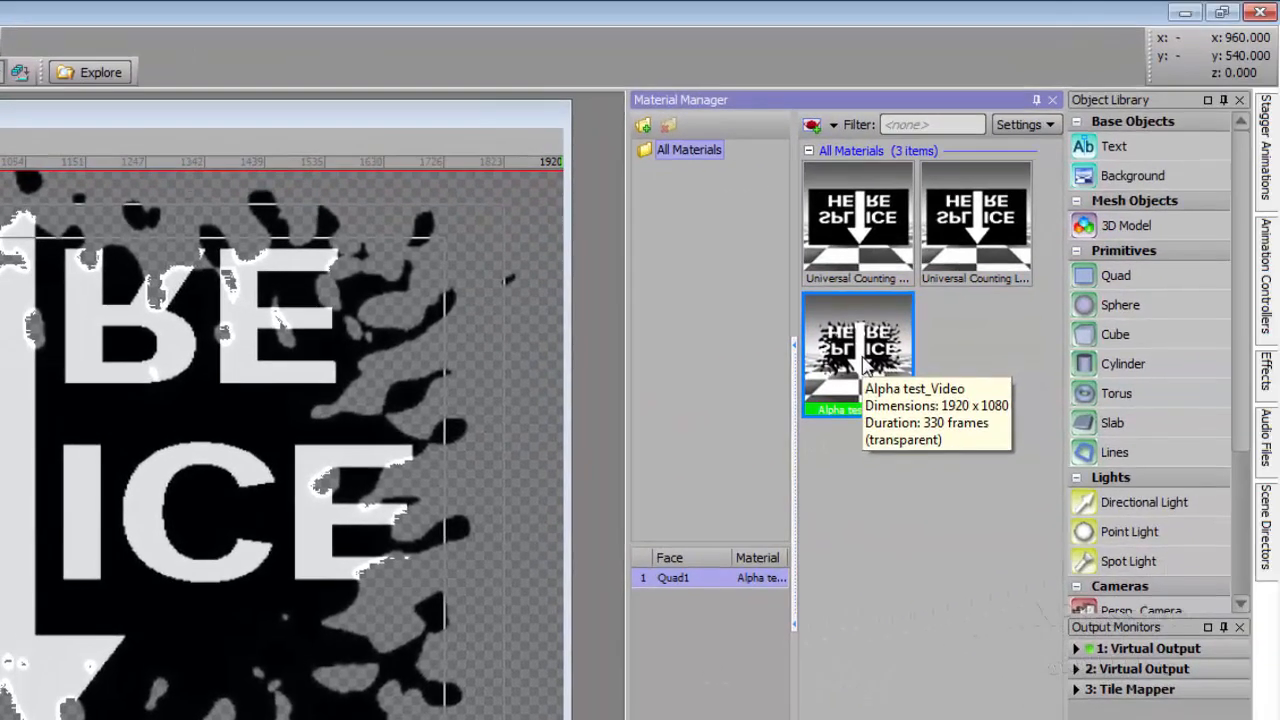
Step: Edit the Alpha test video material and set its video source mode to Unshaped Video Source
right_click(865, 367)
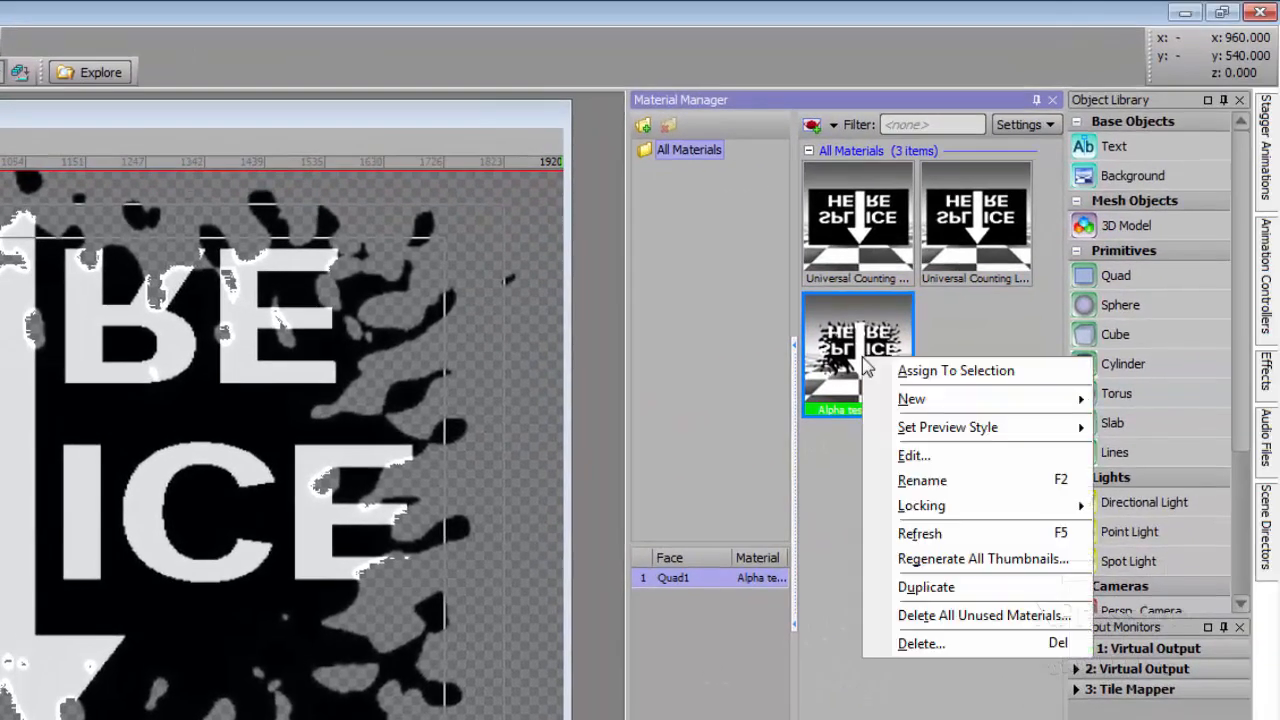
left_click(893, 456)
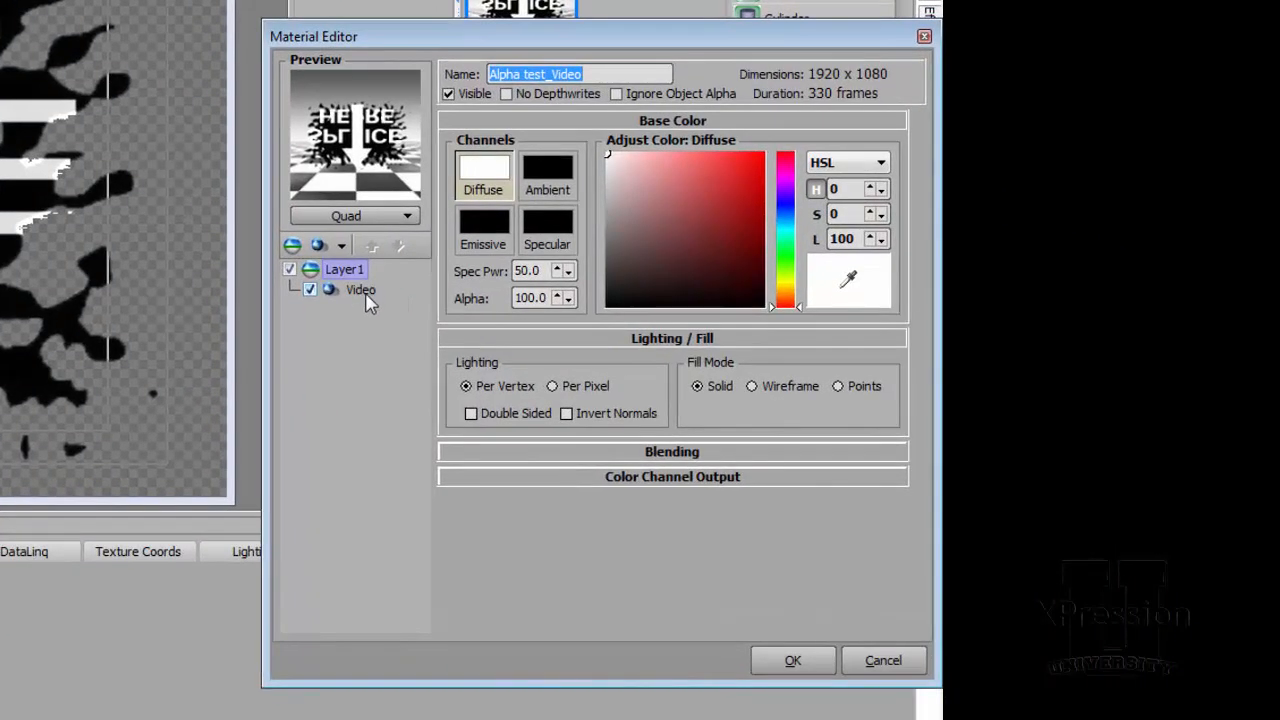
left_click(364, 296)
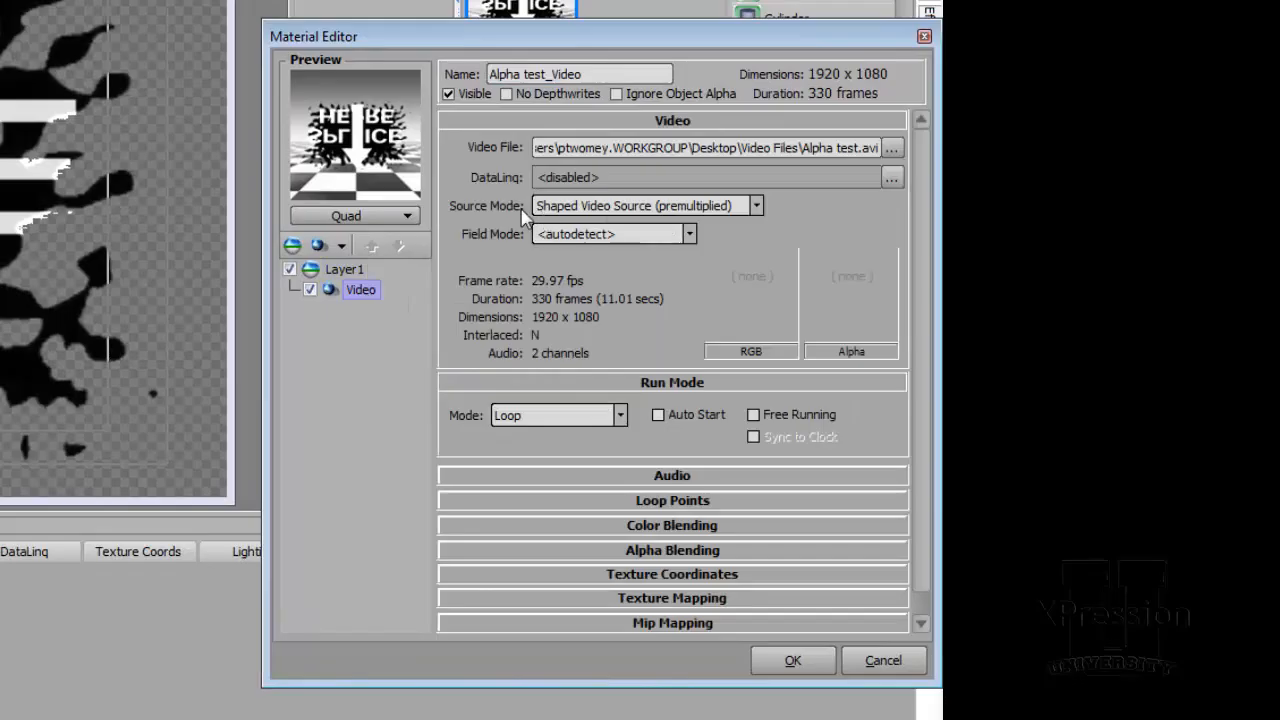
left_click(743, 212)
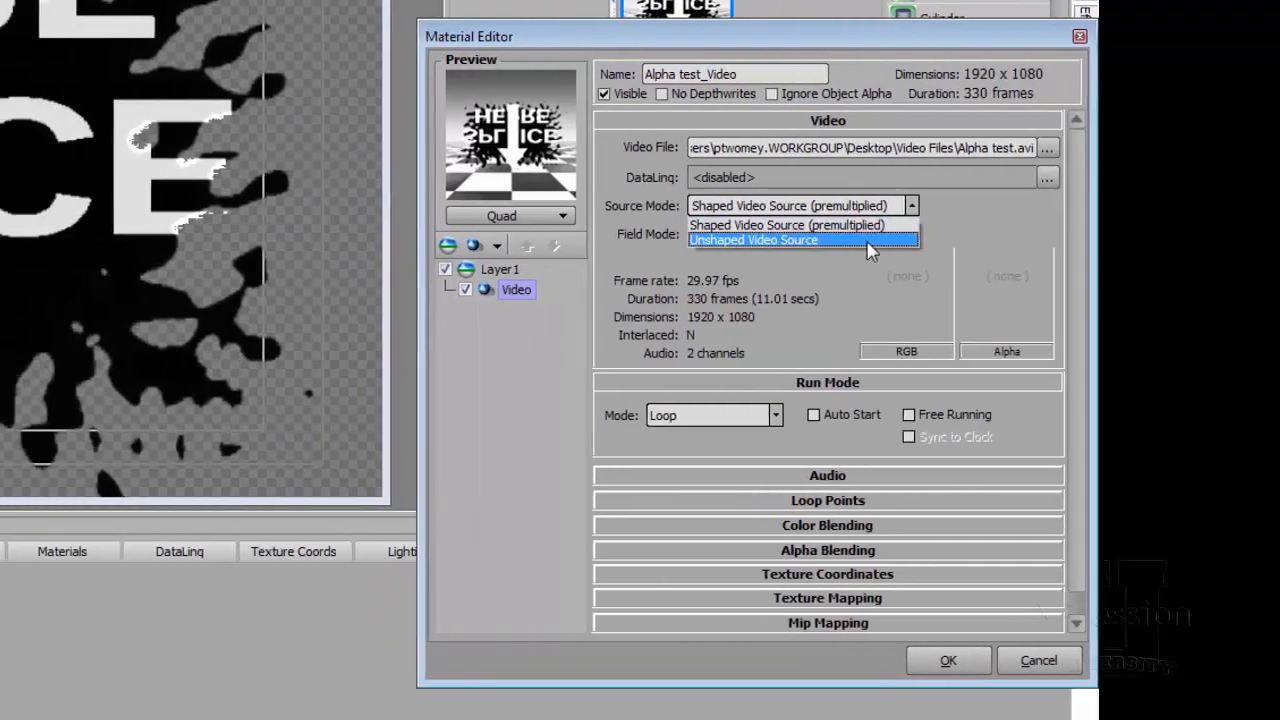
left_click(712, 242)
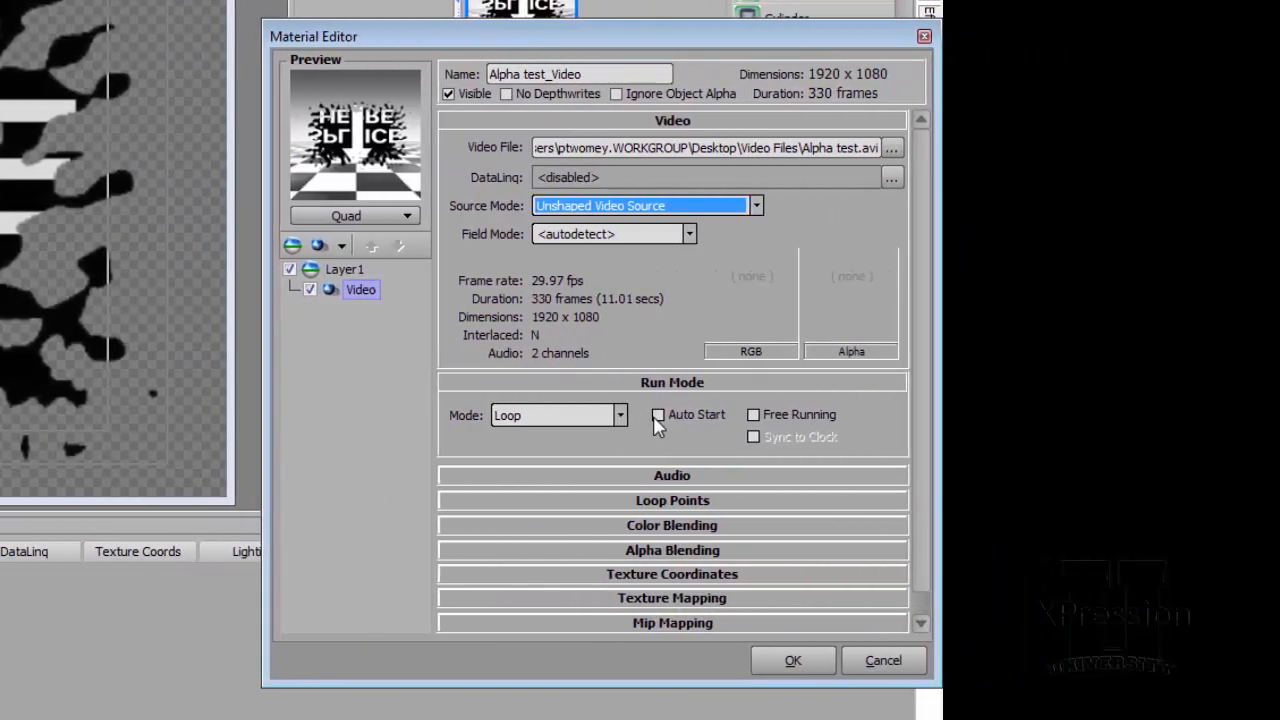
Step: Enable Auto Start for the video material, apply the material changes, and show continuous animation in the main viewport
left_click(657, 417)
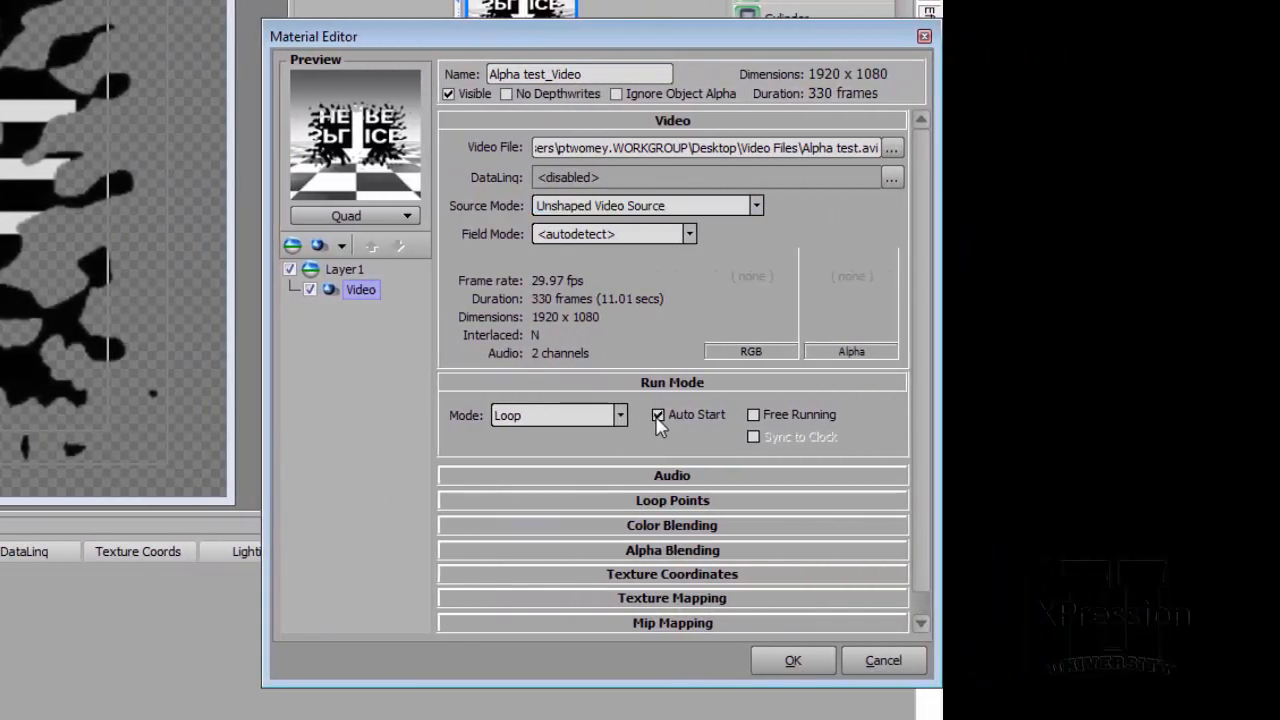
left_click(793, 662)
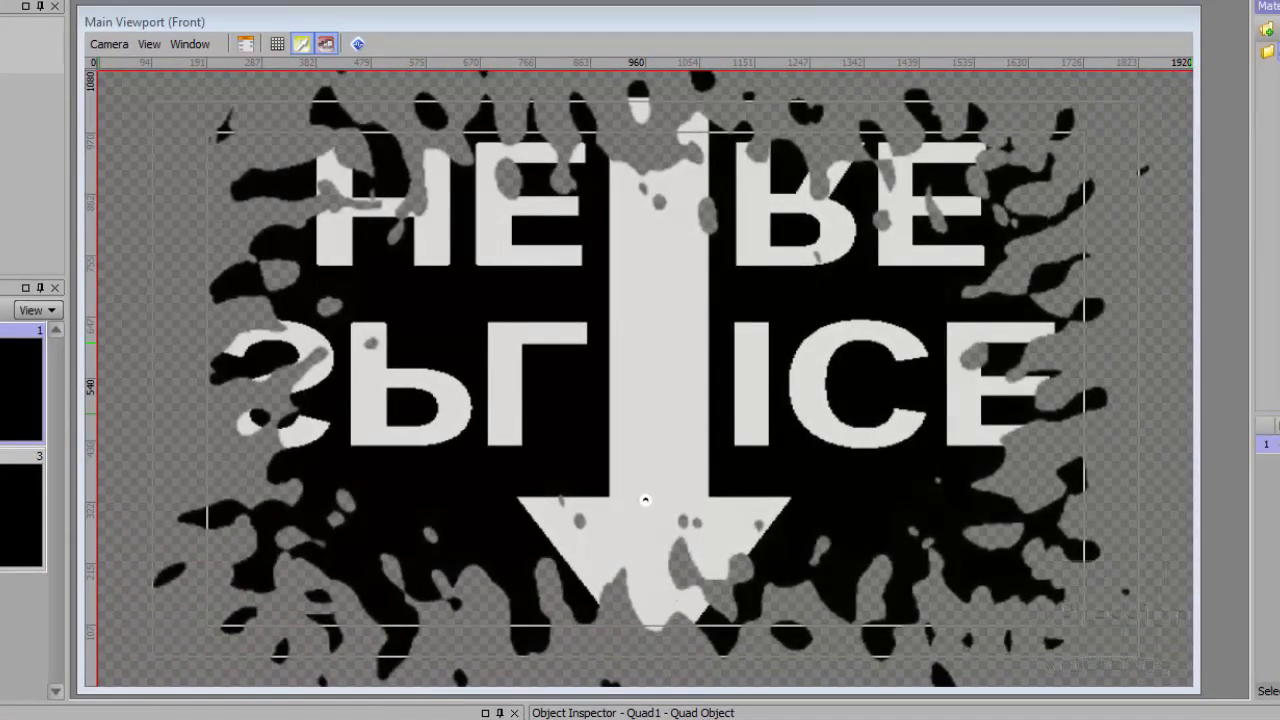
left_click(360, 44)
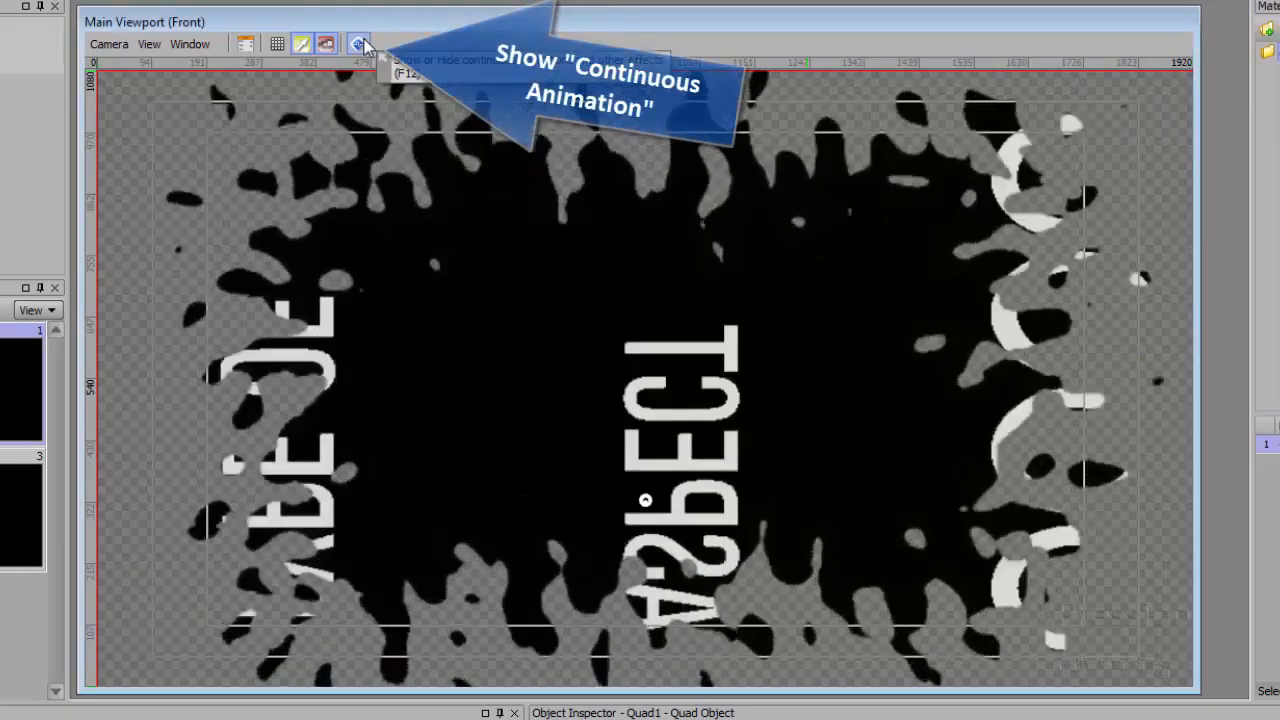